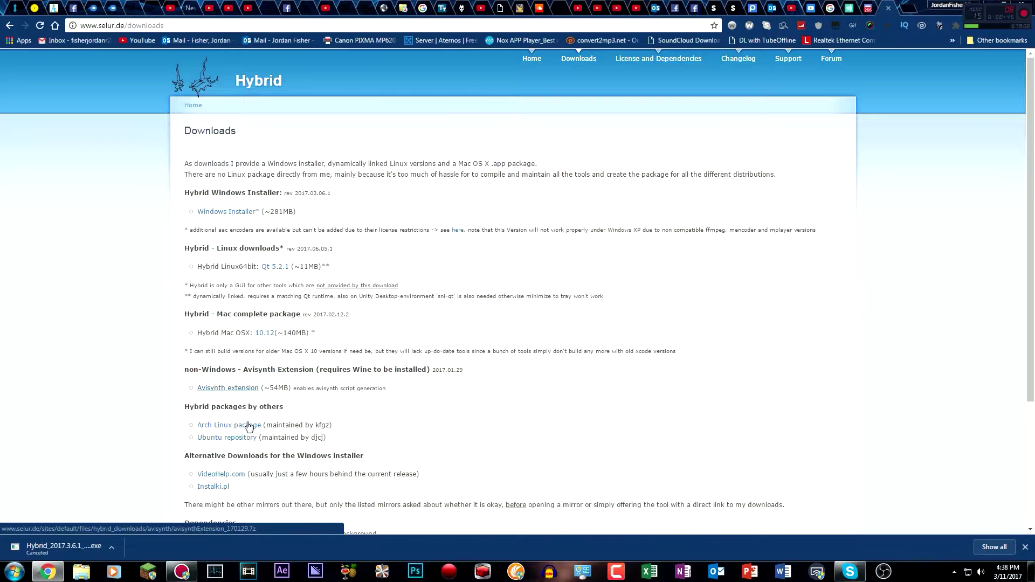
scroll(93, 405, "down", 1)
scroll(93, 405, "up", 1)
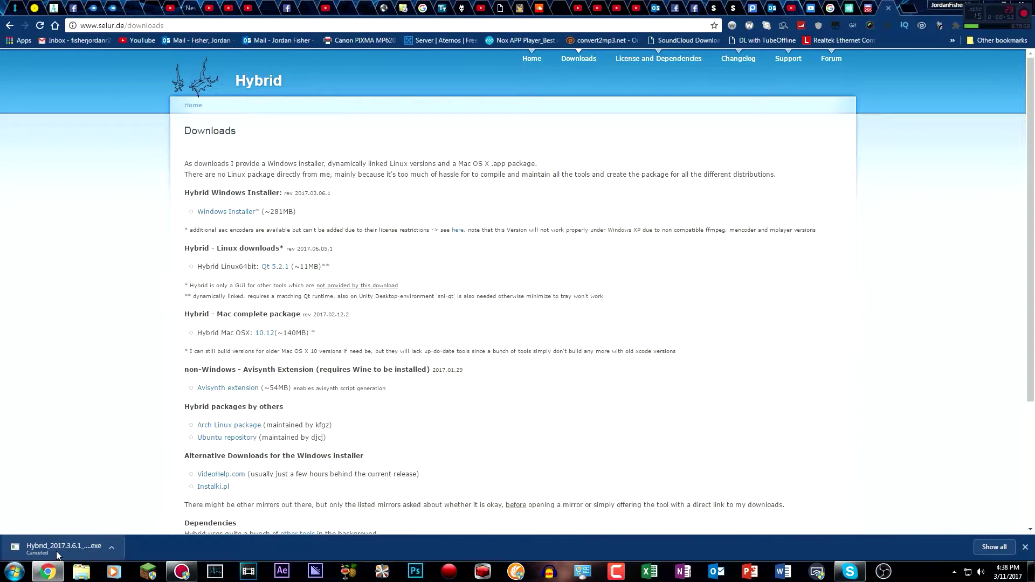
Switch to Hybrid and load Particles.mp4 from the Downloads\RadiantBass folder as the input file
left_click(383, 575)
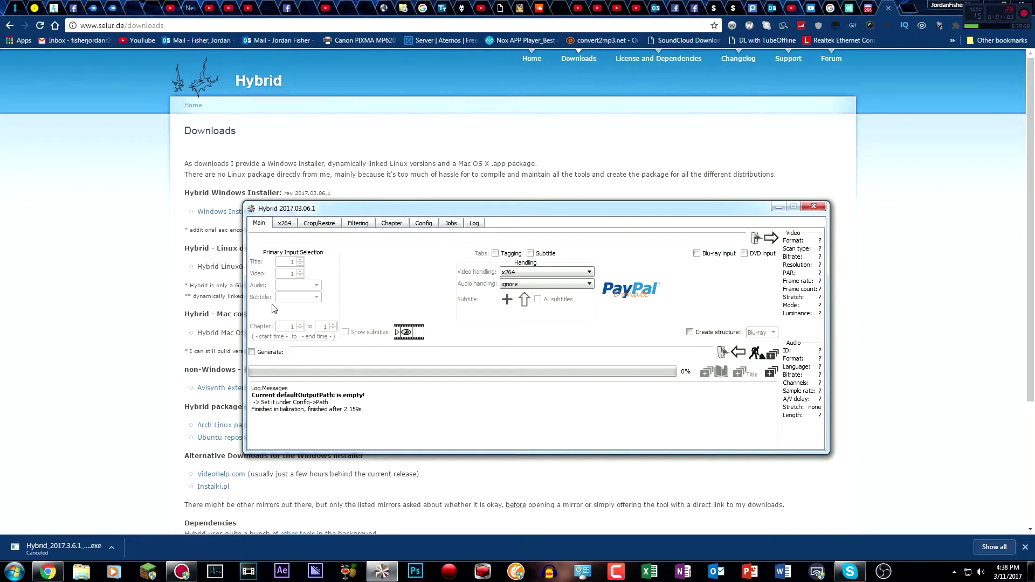
left_click(755, 238)
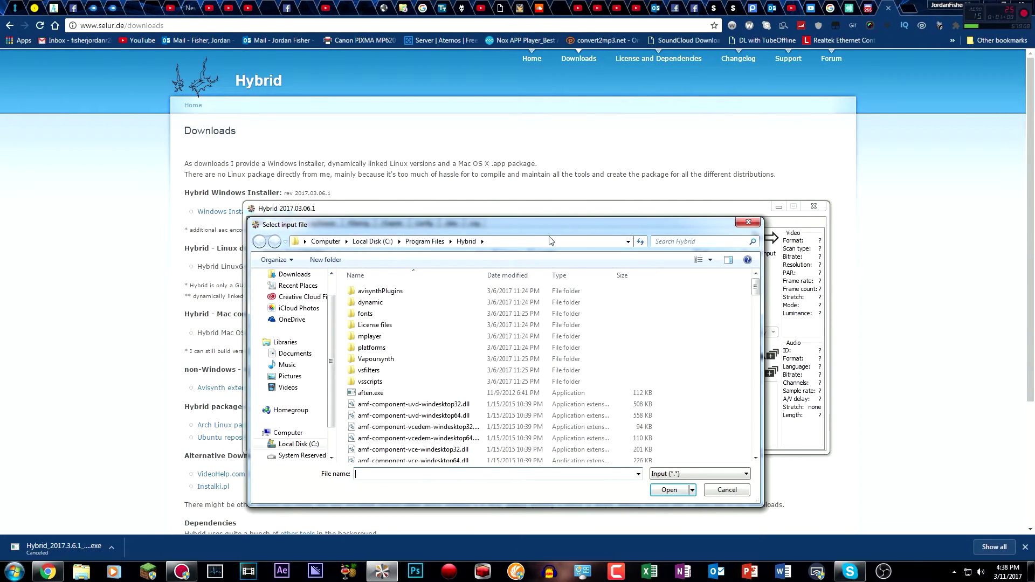
left_click(550, 240)
type("C:\\Users\\JordanF\\Downloads\\RadiantBass")
key("Return")
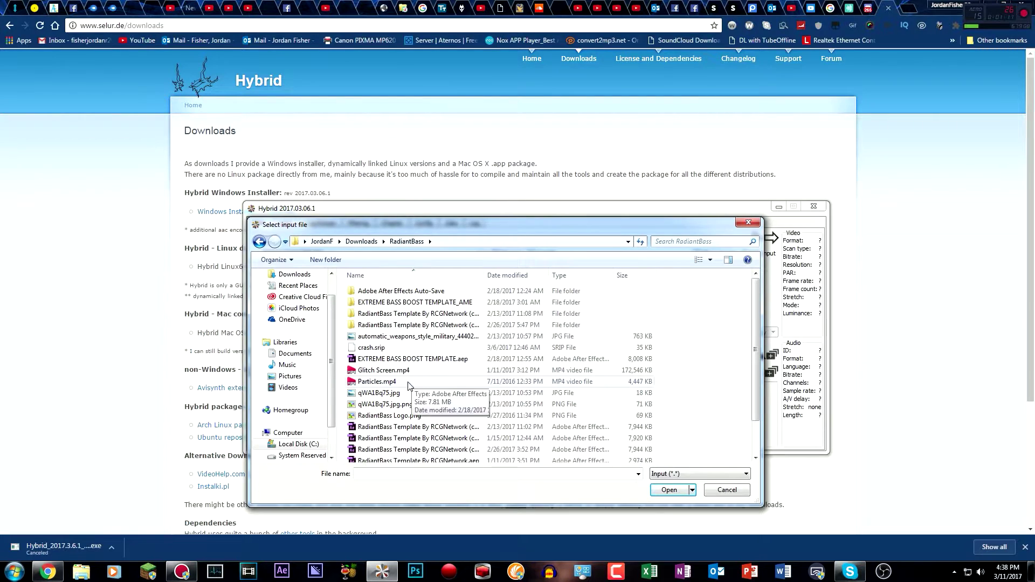
left_click(407, 384)
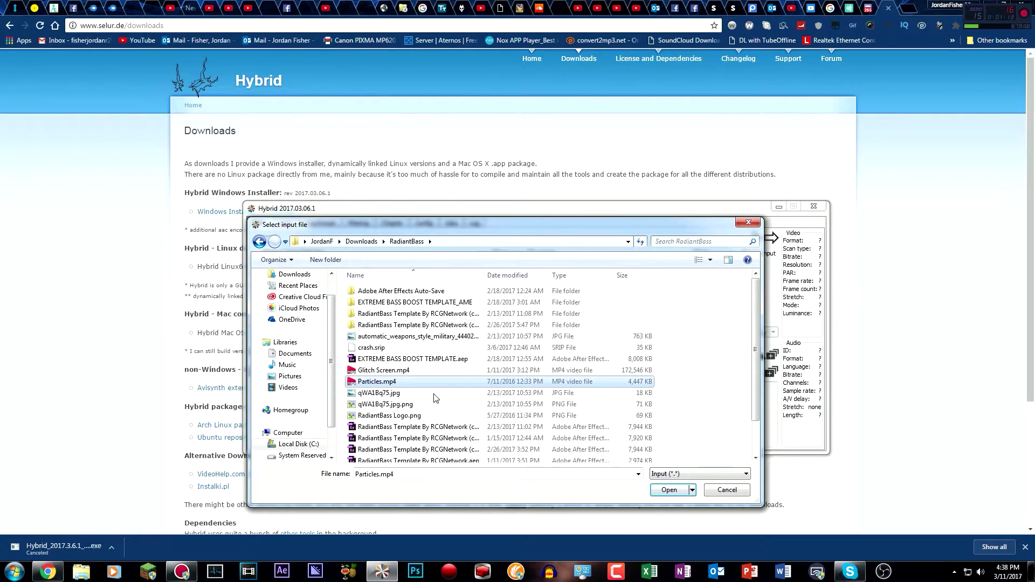
left_click(660, 487)
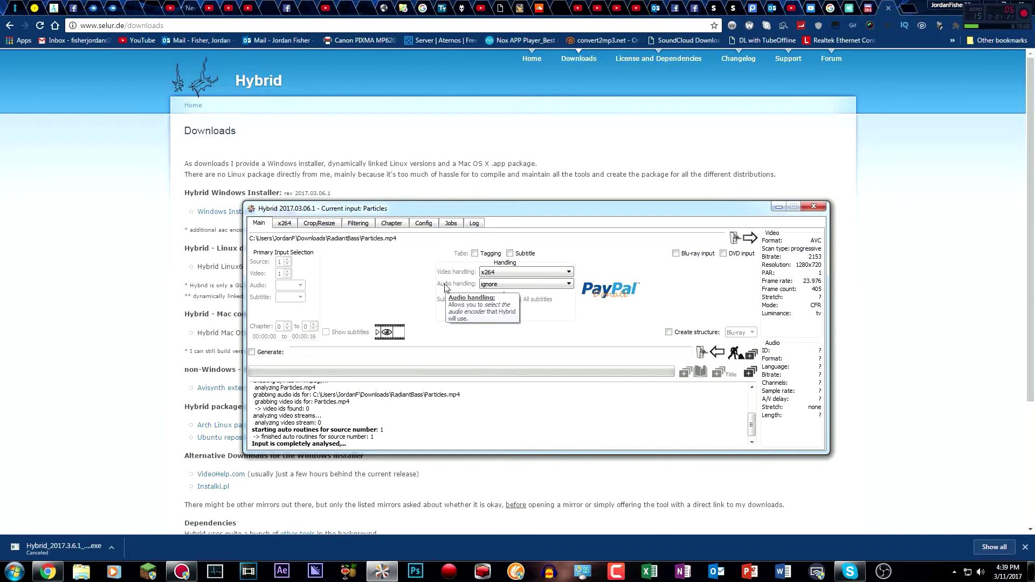
Set audio handling to passthrough all and the x264 bitrate to 5000 kbit/s
left_click(501, 283)
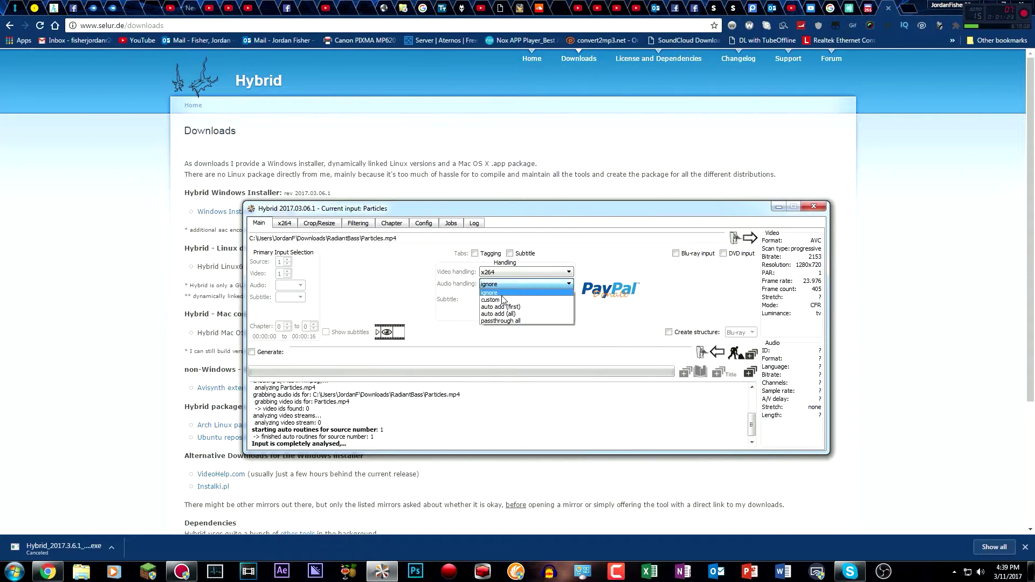
left_click(506, 323)
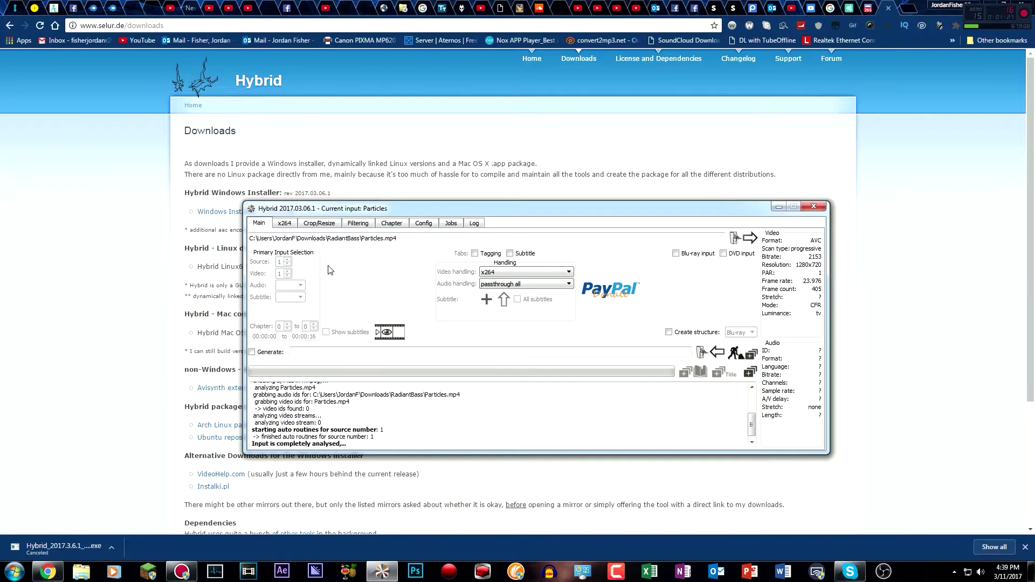
left_click(283, 223)
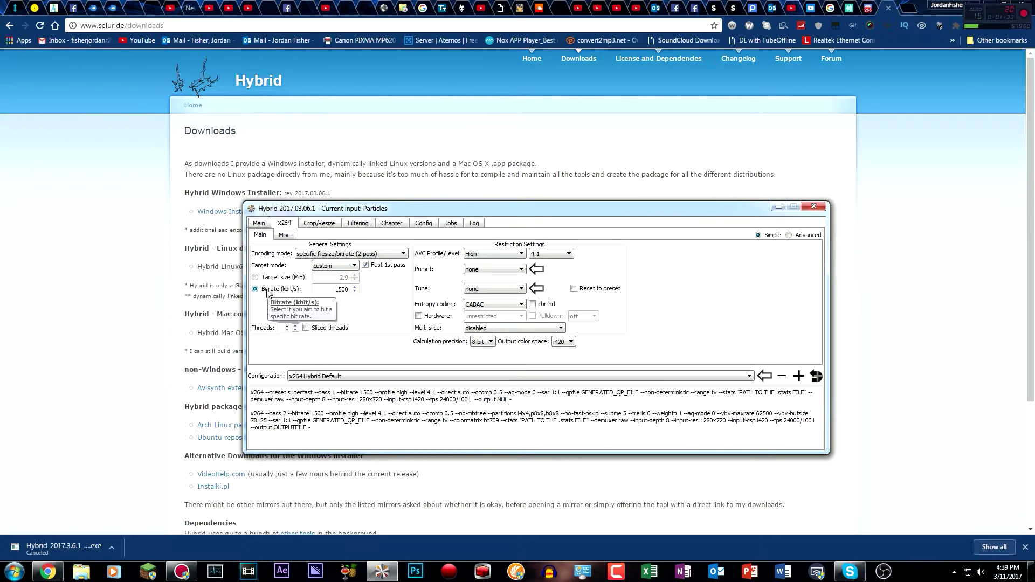
double_click(345, 289)
type("50")
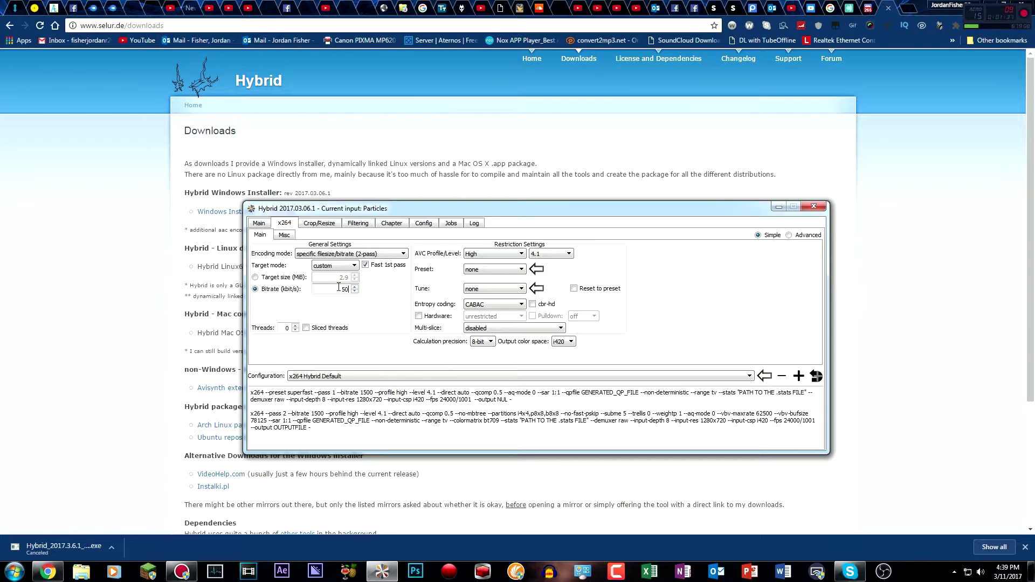
key("Return")
left_click(371, 306)
left_click(553, 260)
left_click(545, 258)
Enable FPS adjust in the Avisynth frame filters and choose InterFrame as its method
left_click(356, 223)
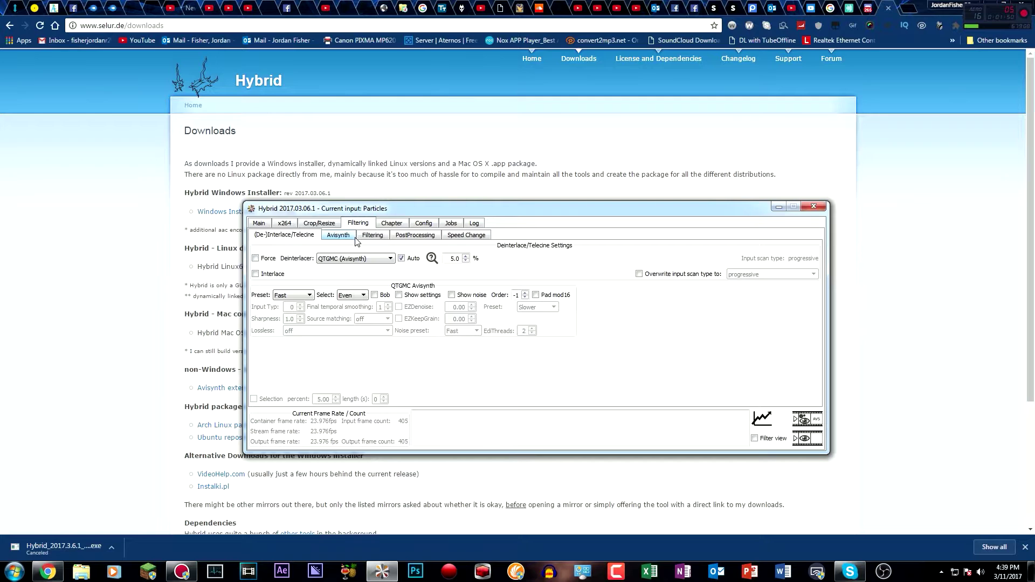
left_click(344, 236)
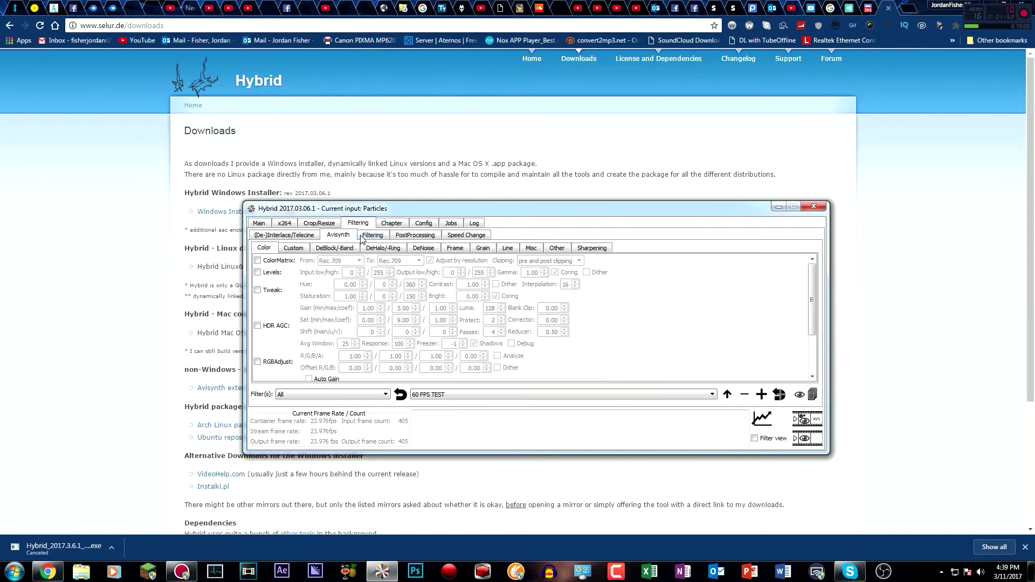
left_click(451, 250)
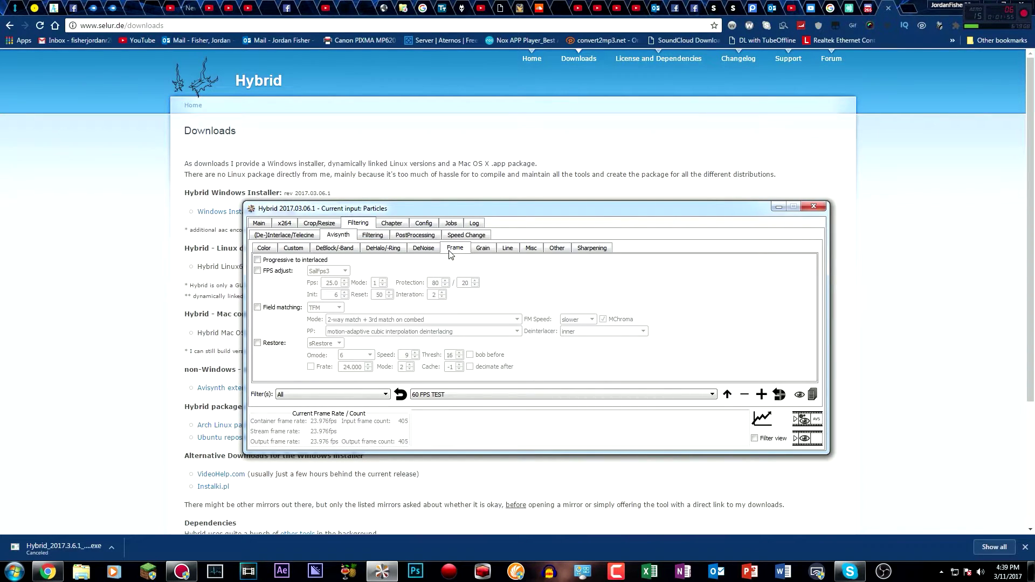
left_click(257, 271)
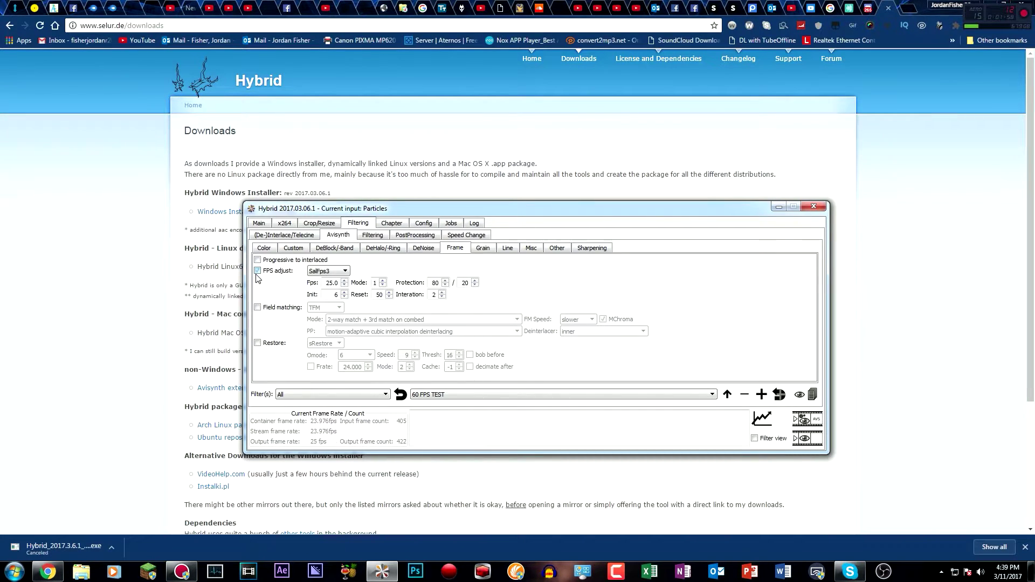
left_click(328, 271)
left_click(330, 287)
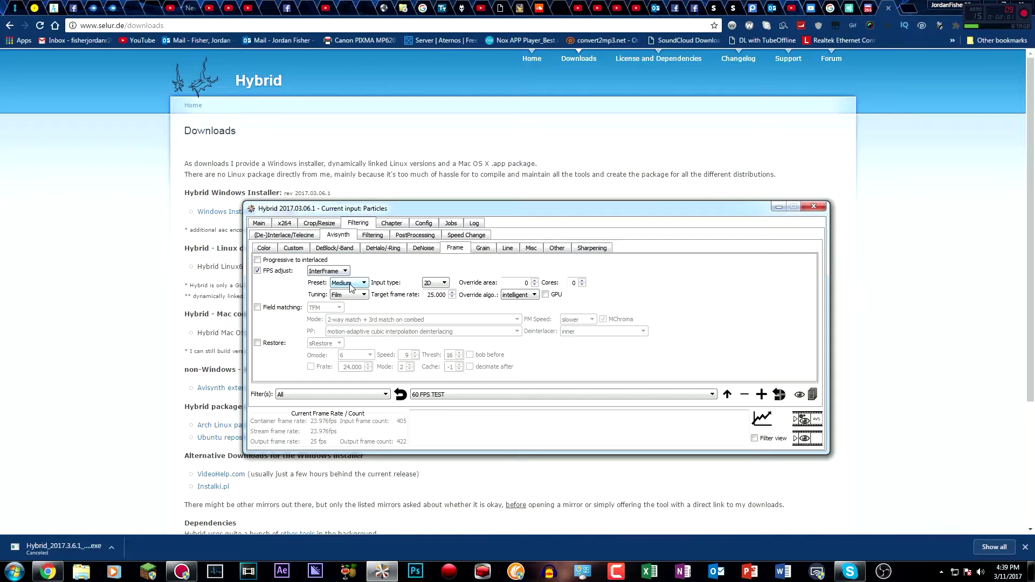
Set the InterFrame preset to Faster, the tuning to Smooth and the target frame rate to 60
left_click(348, 284)
left_click(348, 307)
left_click(348, 295)
left_click(351, 319)
double_click(432, 296)
type("60")
key("Return")
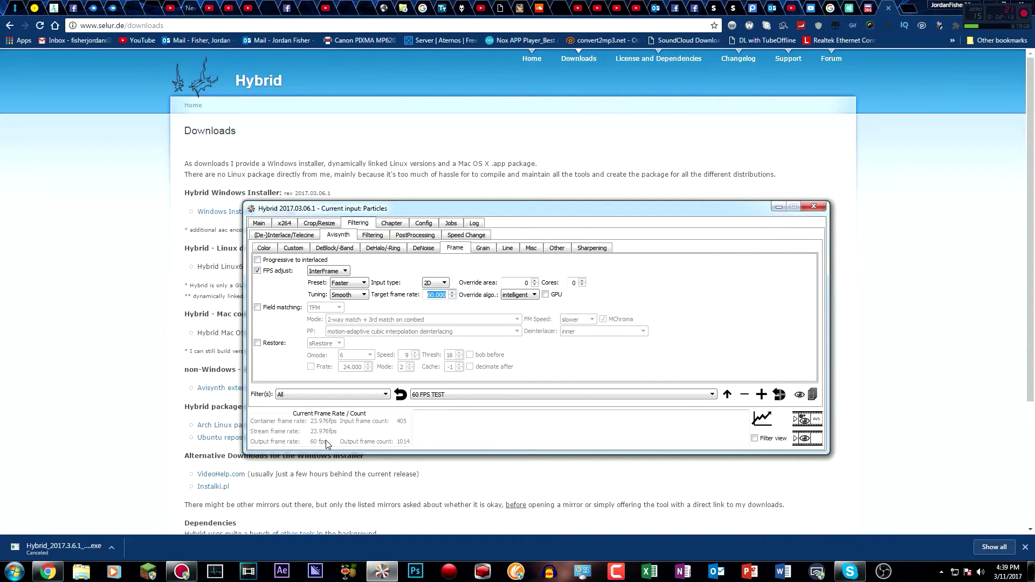
Set InterFrame's override algorithm to smooth and enable GPU acceleration
left_click(510, 300)
left_click(510, 318)
mouse_move(556, 299)
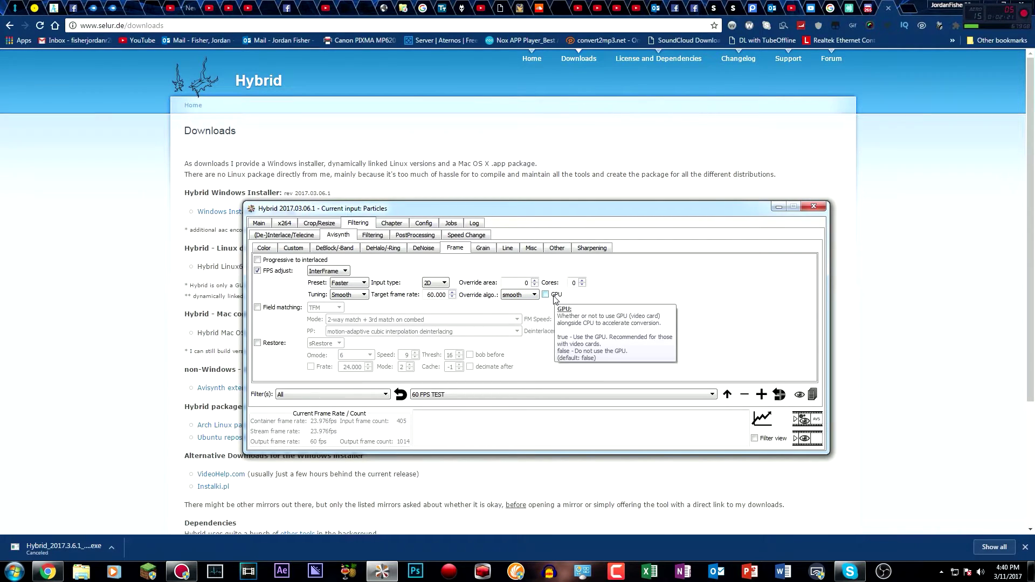
left_click(555, 297)
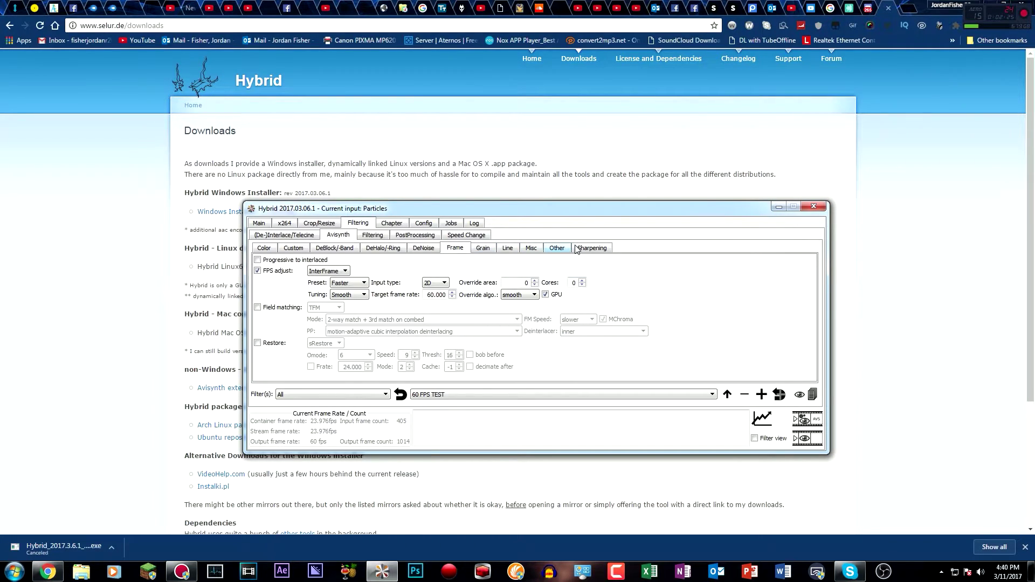
Set the output file to particles60 in the RadiantBass folder and start the encoding job
left_click(263, 225)
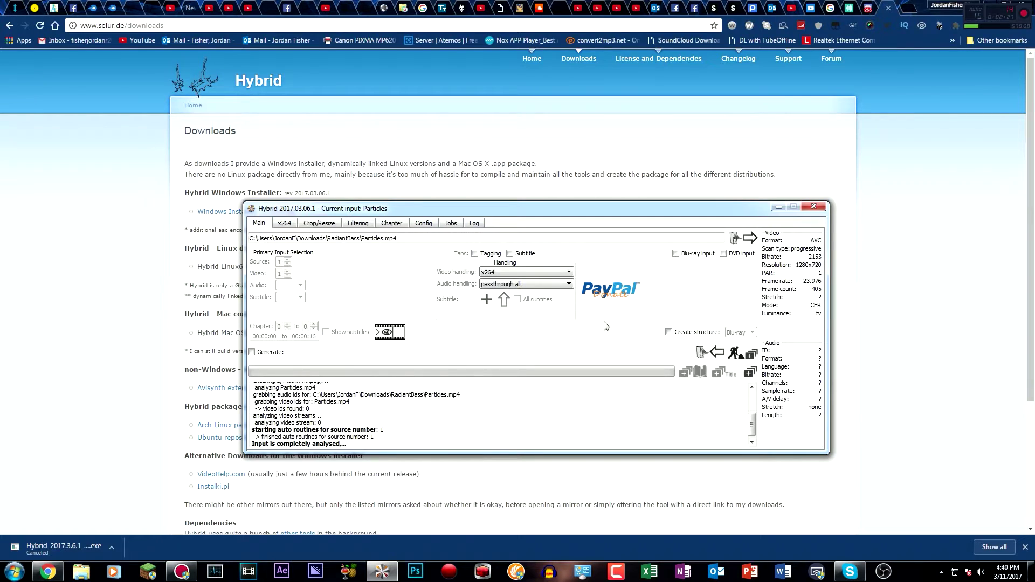
left_click(716, 353)
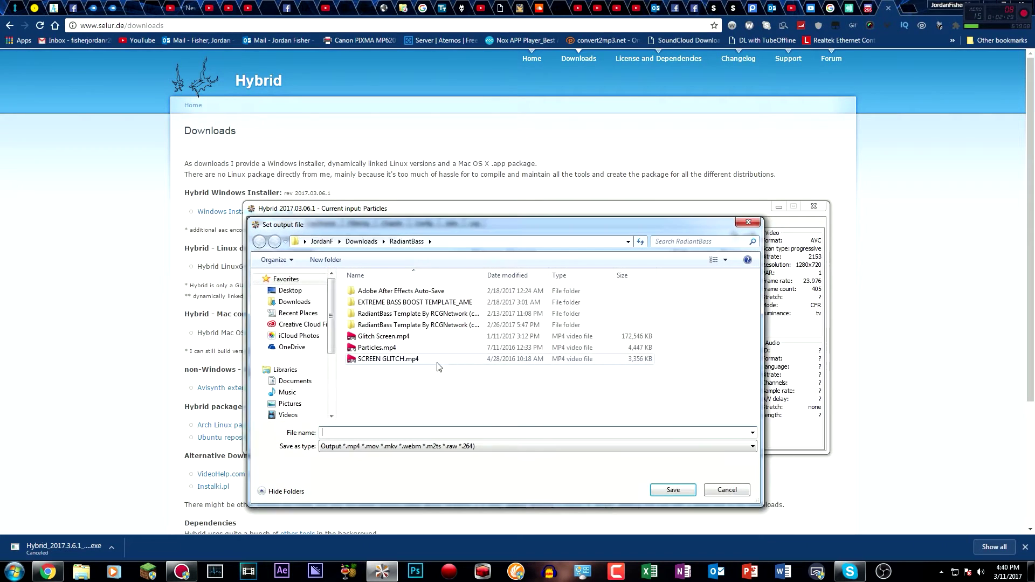
type("parti")
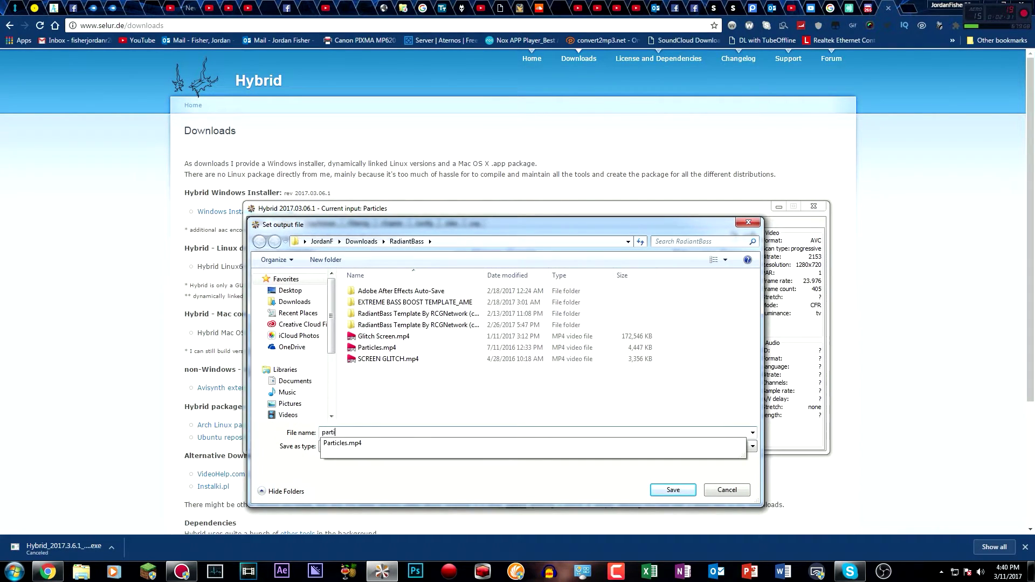
type("cles60")
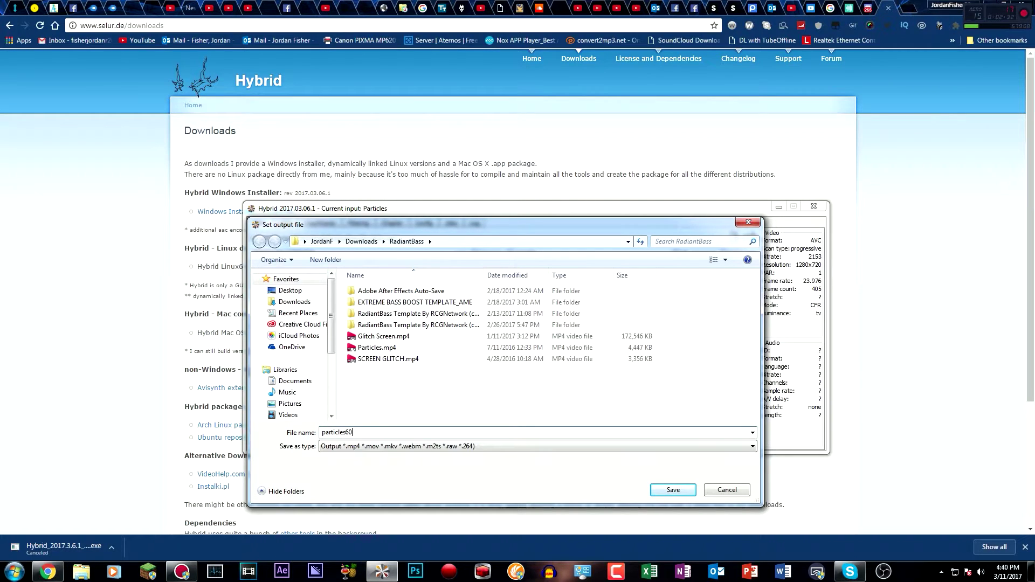
left_click(672, 489)
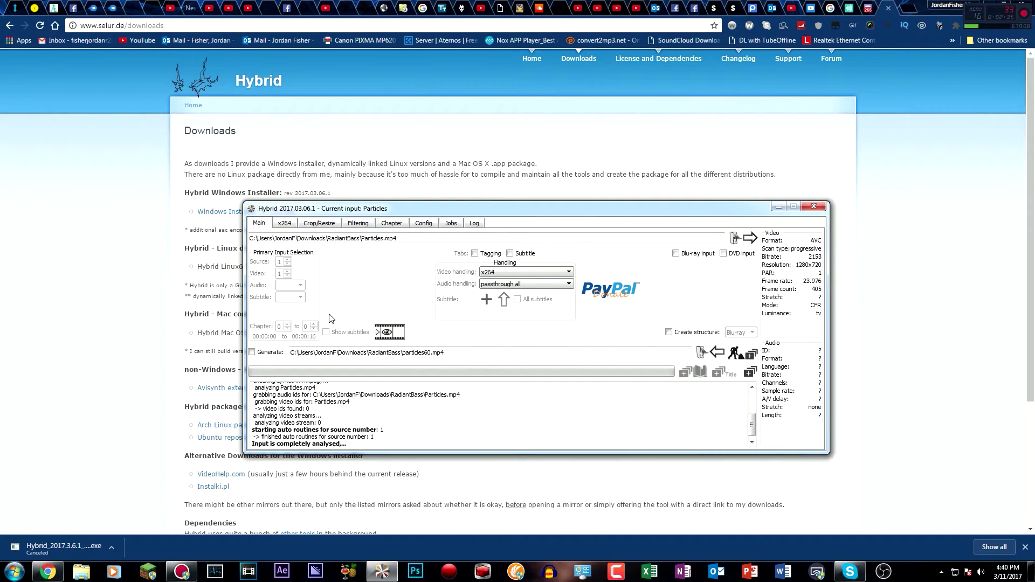
left_click(744, 355)
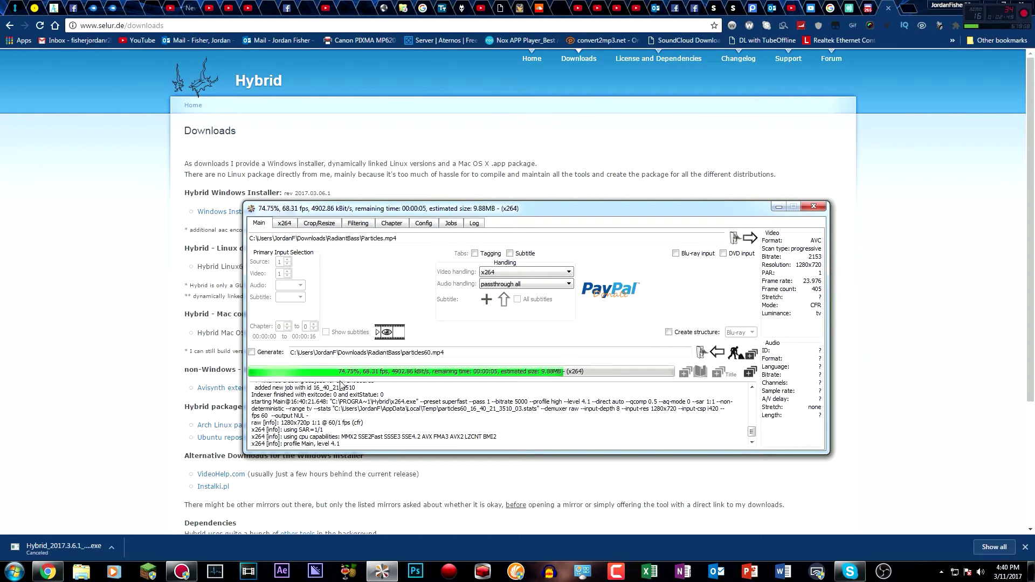
Check the progress of the particles60 encoding job in the job queue and the log messages
left_click(451, 223)
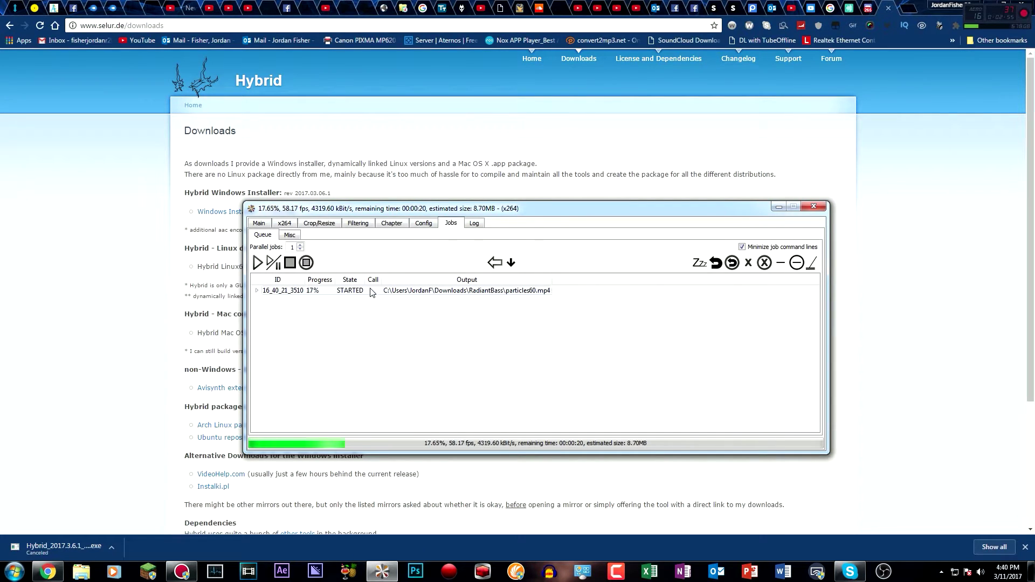
left_click(259, 222)
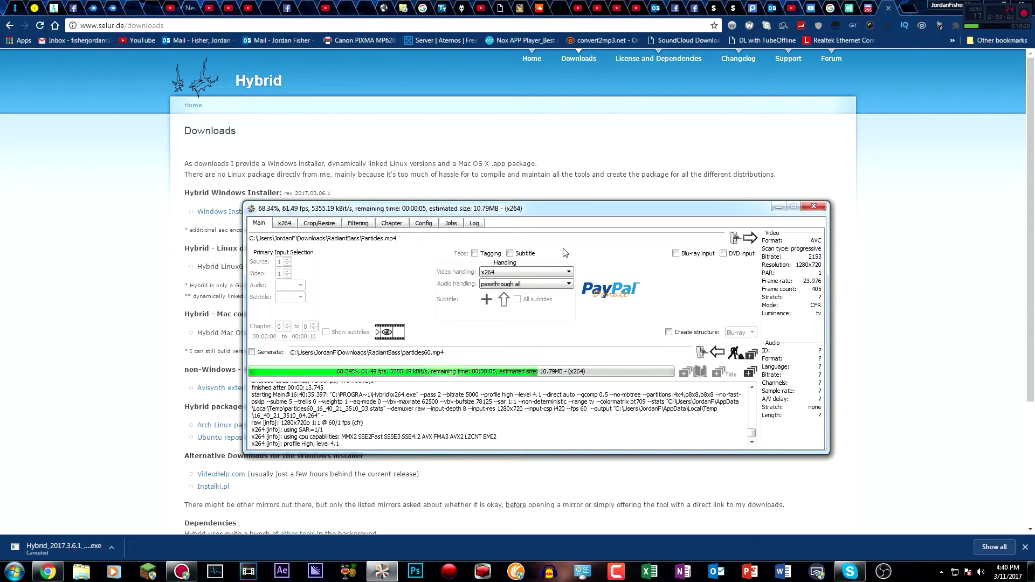
left_click(451, 222)
left_click(259, 223)
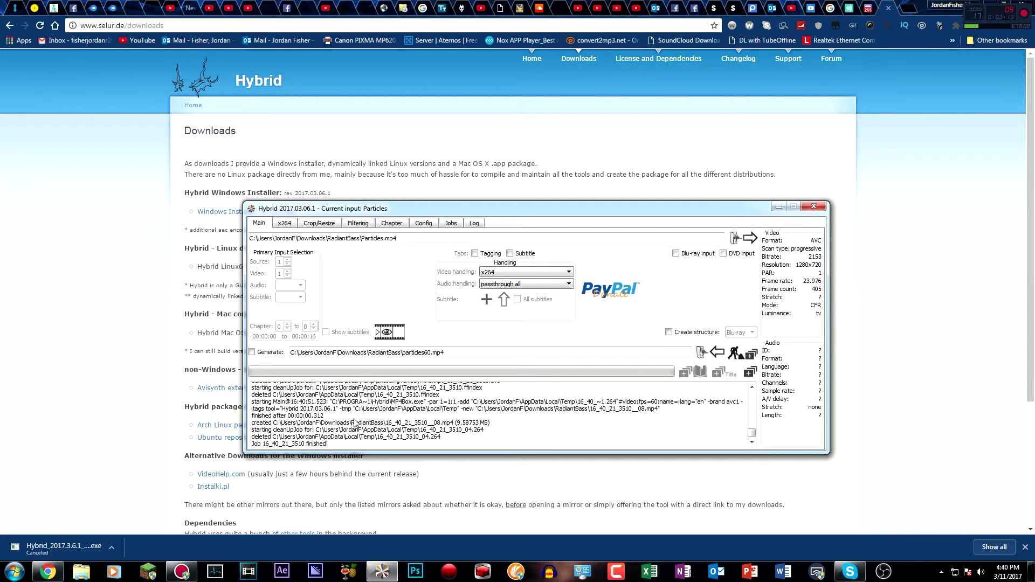
Switch to Windows Explorer and open the Downloads\RadiantBass folder containing the converted video
left_click(82, 572)
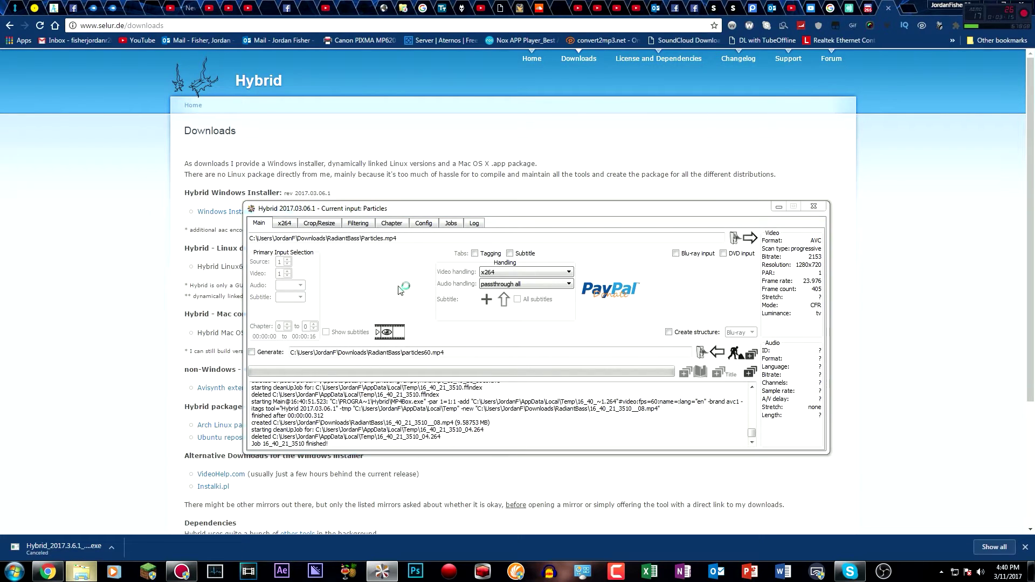
left_click(363, 189)
type("C:\\Users\\JordanF\\Downloads\\RadiantBass")
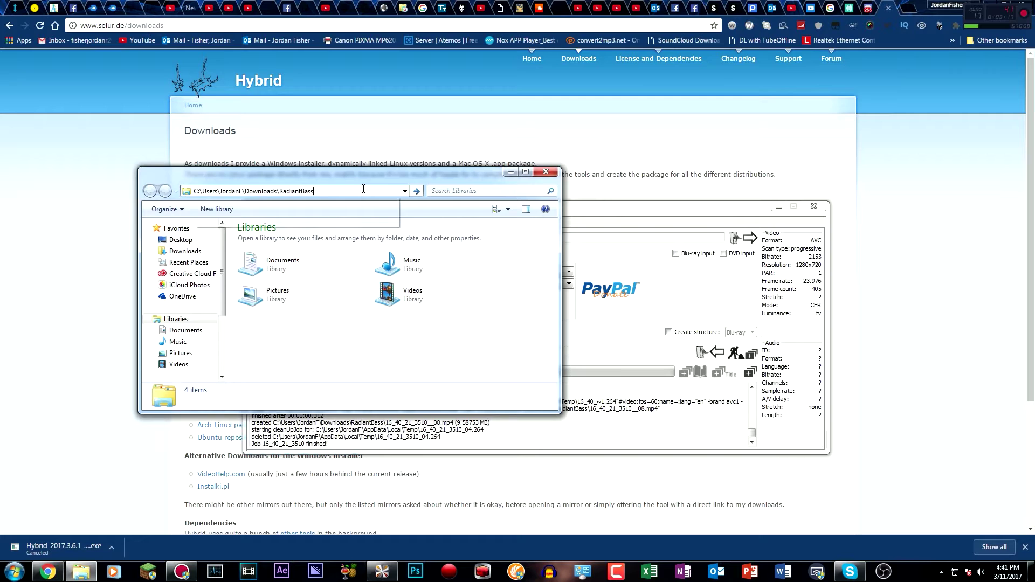
key("Return")
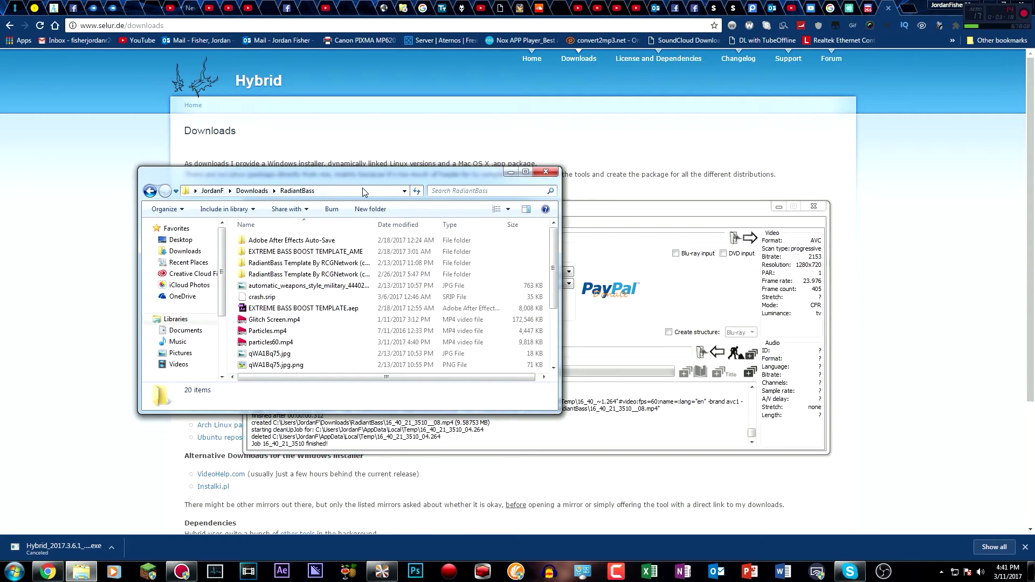
Examine the frame rate and bitrate in the detailed file properties of the original Particles.mp4
left_click(275, 331)
right_click(277, 336)
left_click(313, 325)
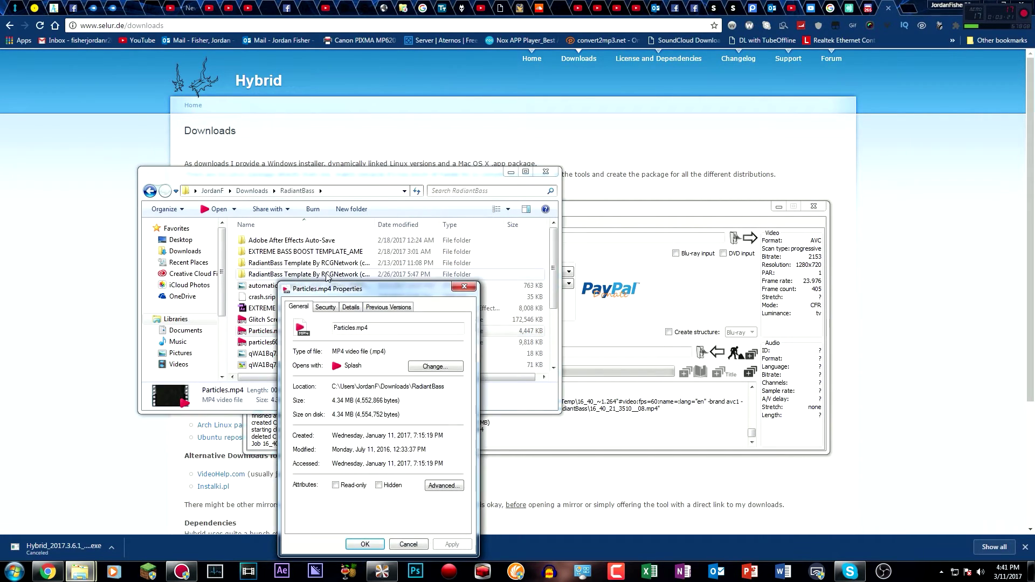
left_click(350, 307)
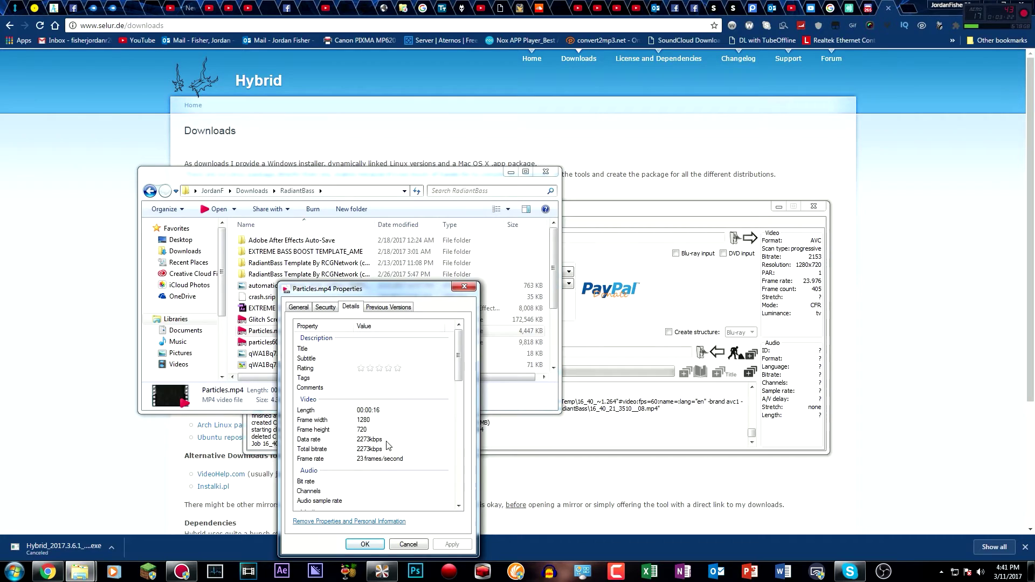
left_click(488, 335)
Examine the frame rate and bitrate in the detailed properties of particles60.mp4, and close its properties
left_click(300, 344)
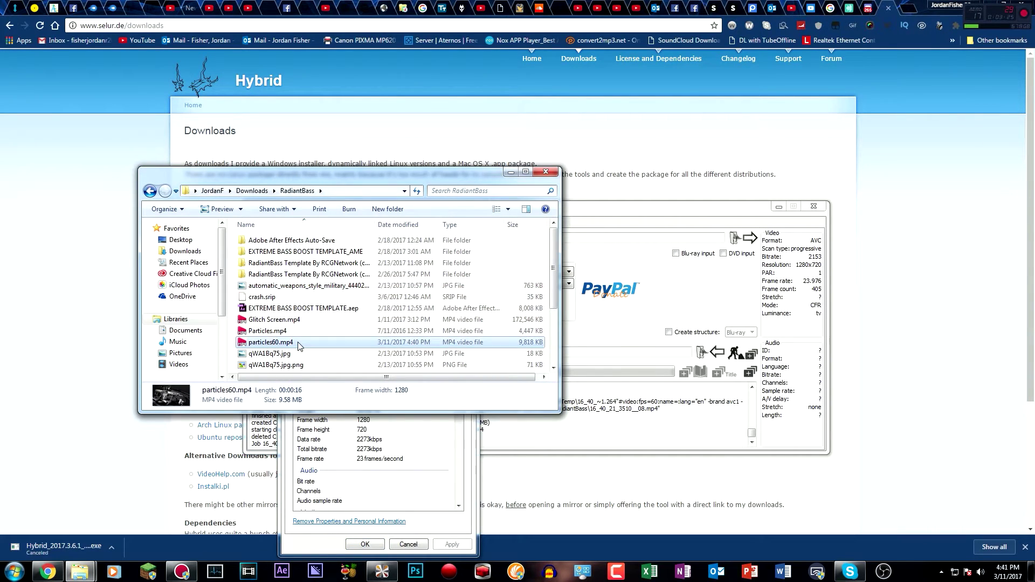
right_click(299, 344)
left_click(323, 337)
left_click(372, 307)
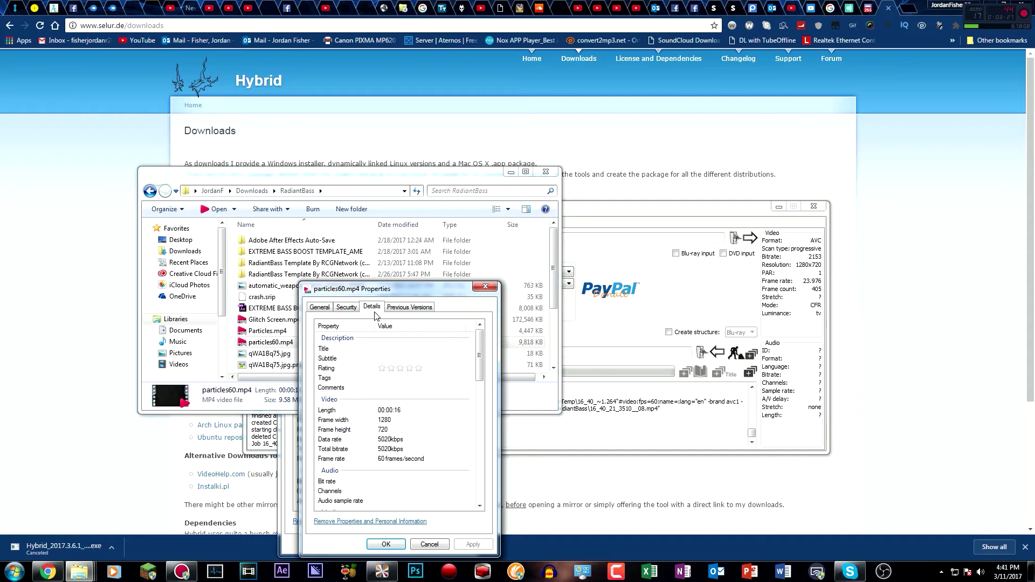
left_click(491, 289)
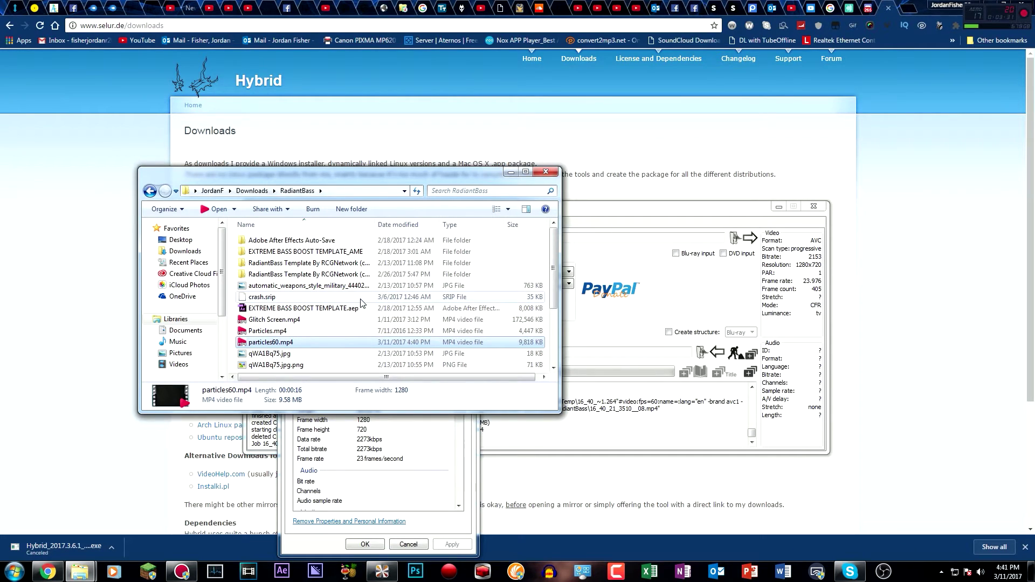
Play Particles.mp4 and particles60.mp4 one after the other to compare their motion smoothness, closing the player after each
double_click(278, 331)
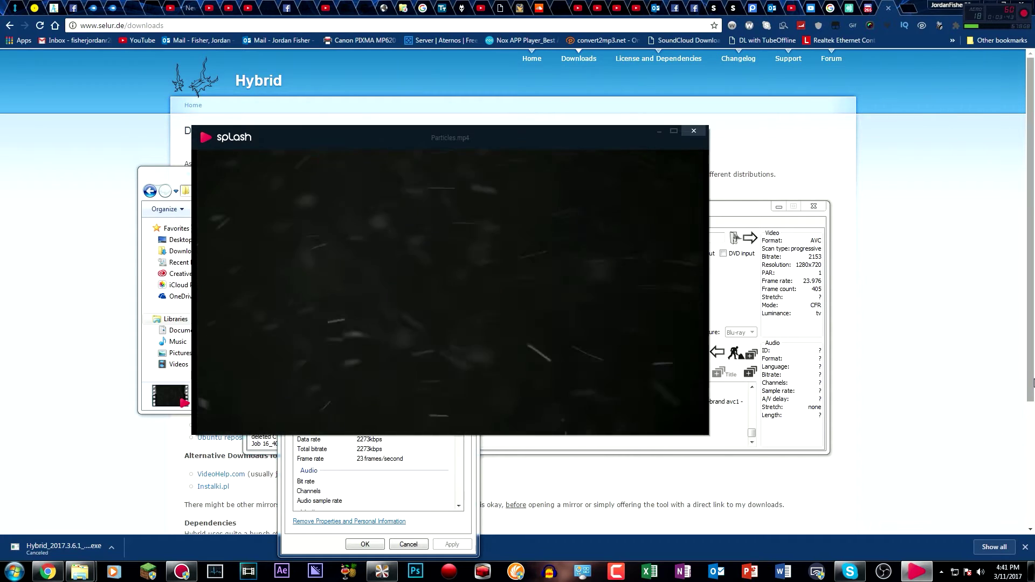
mouse_move(572, 175)
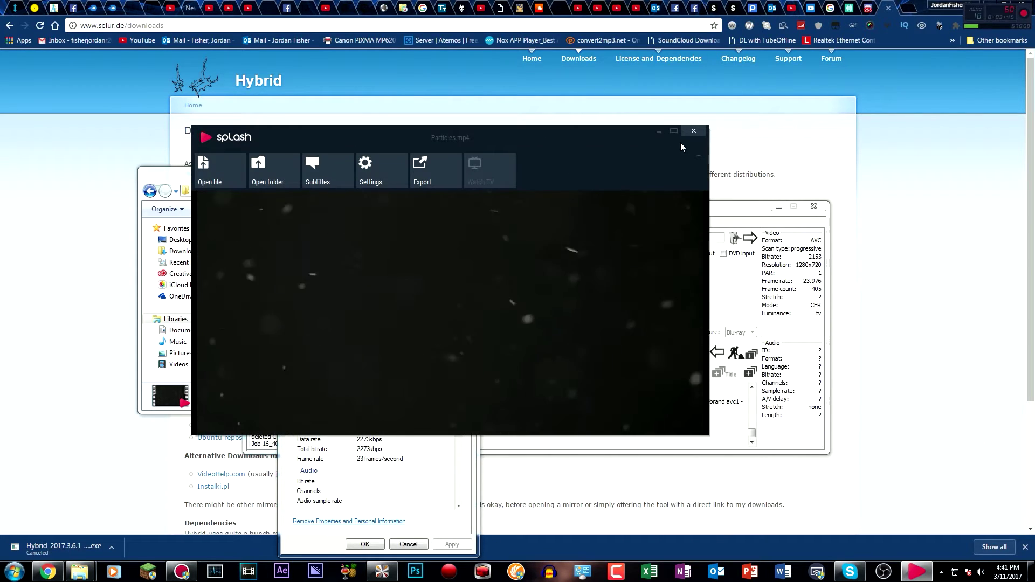
left_click(694, 131)
double_click(308, 343)
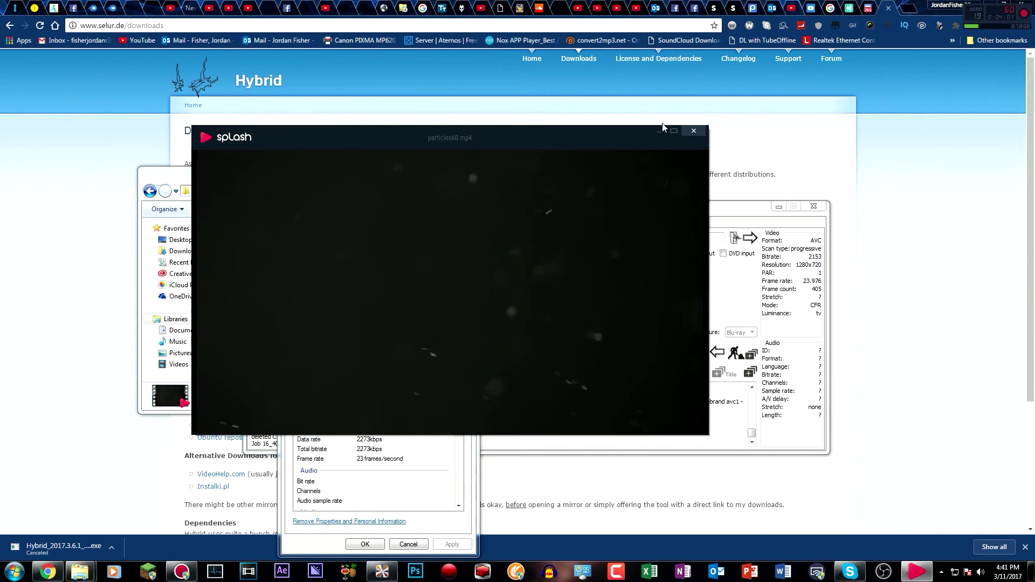
left_click(692, 131)
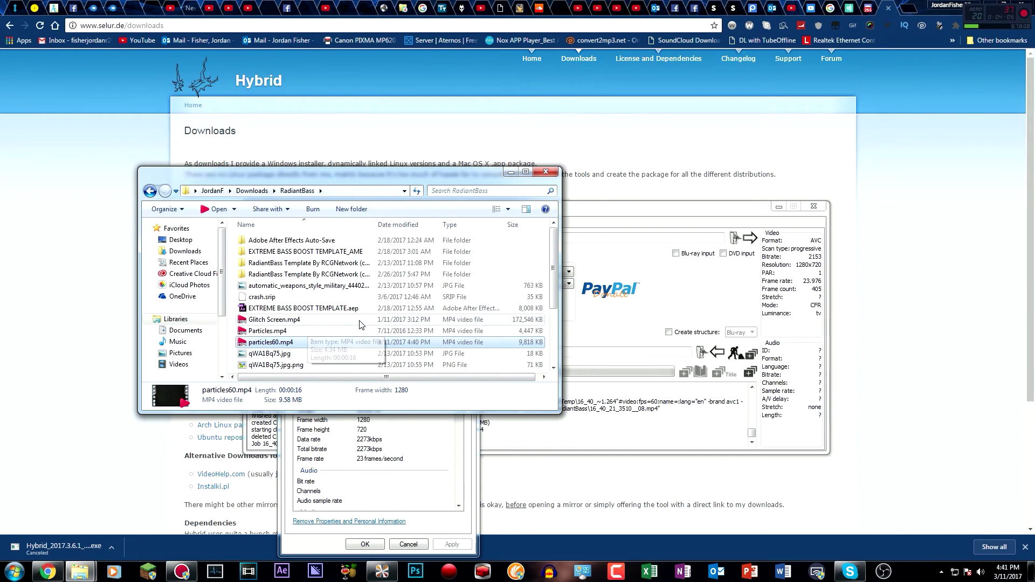
Close the RadiantBass folder and the Particles.mp4 properties, and remove the finished particles60 job from Hybrid's job queue
left_click(545, 172)
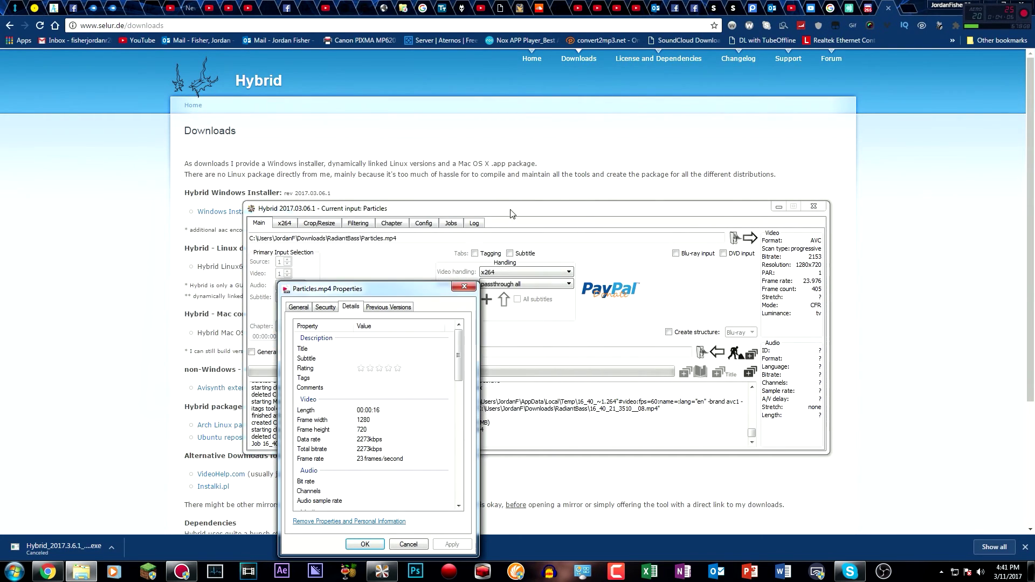
left_click(461, 288)
left_click(451, 223)
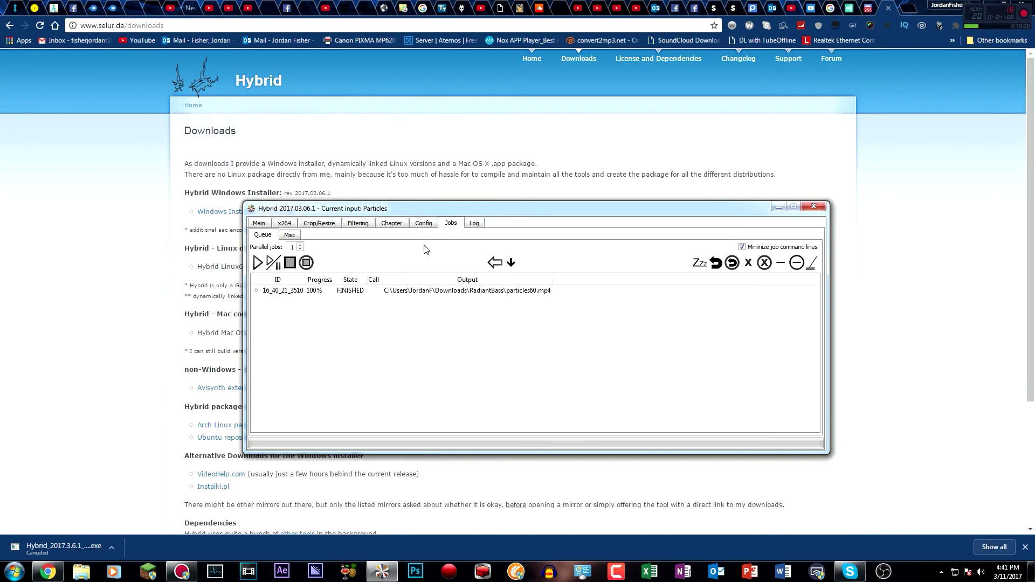
right_click(378, 291)
left_click(424, 295)
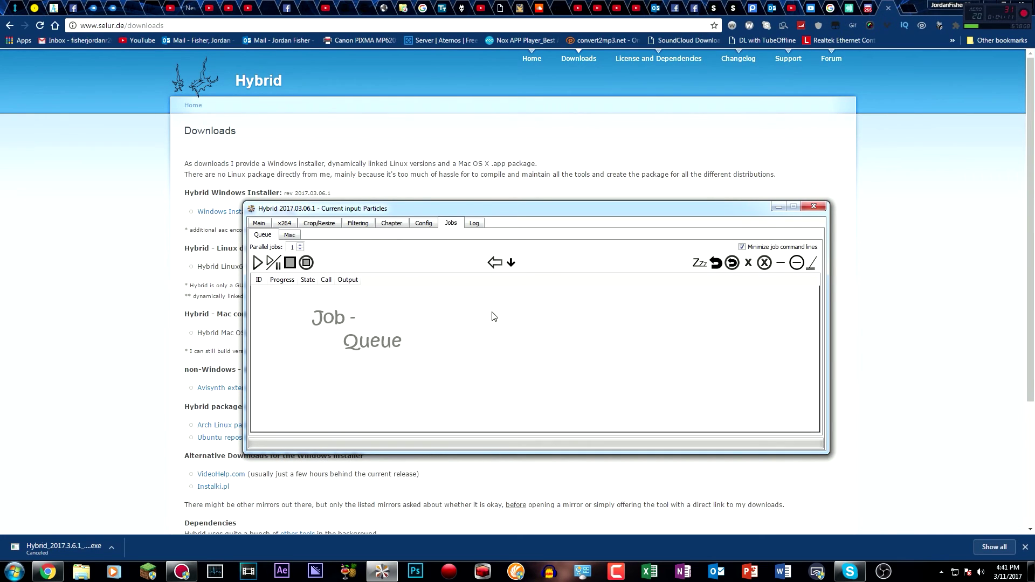
Close Hybrid and confirm the close check
left_click(825, 207)
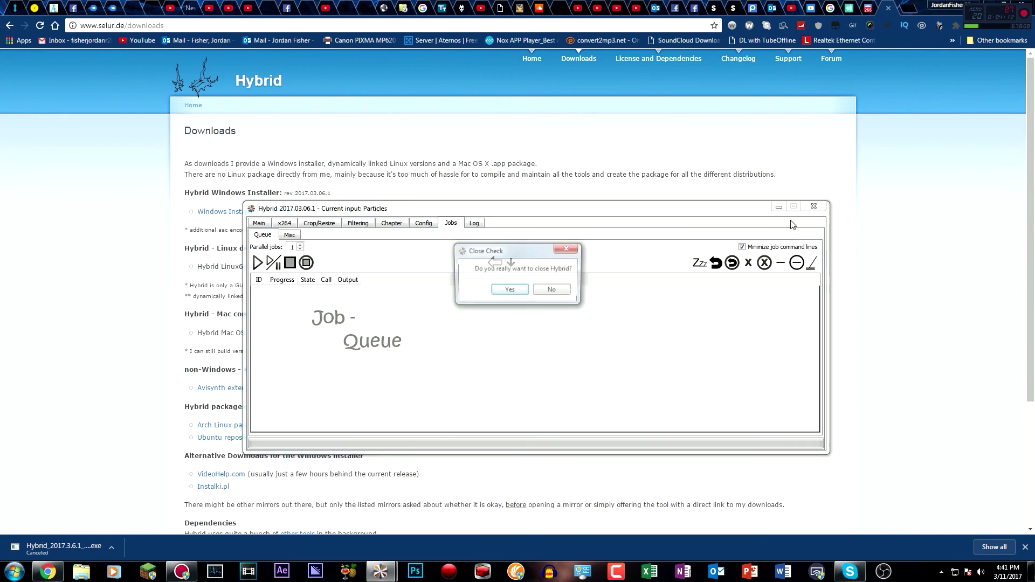
left_click(510, 292)
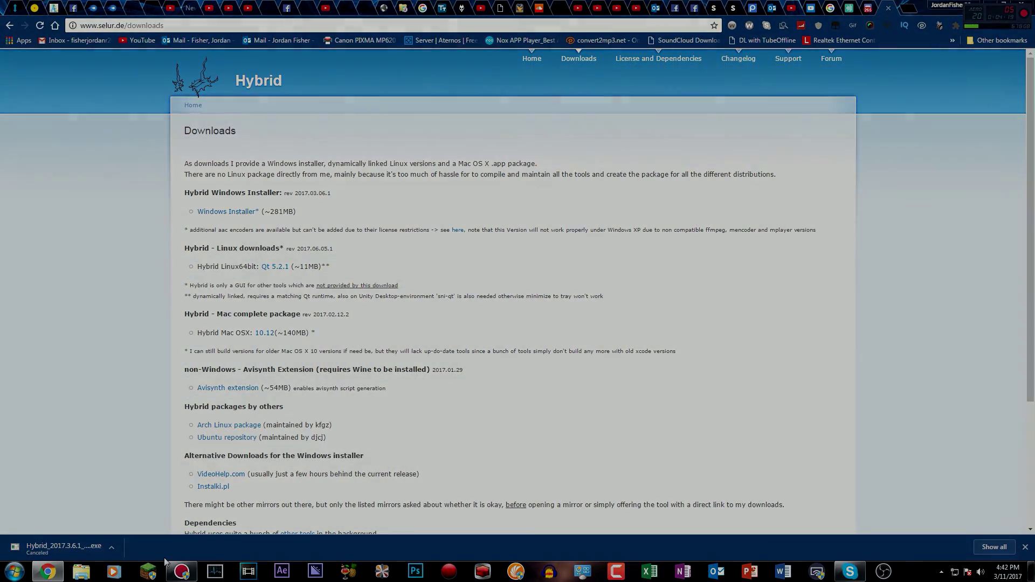
left_click(182, 572)
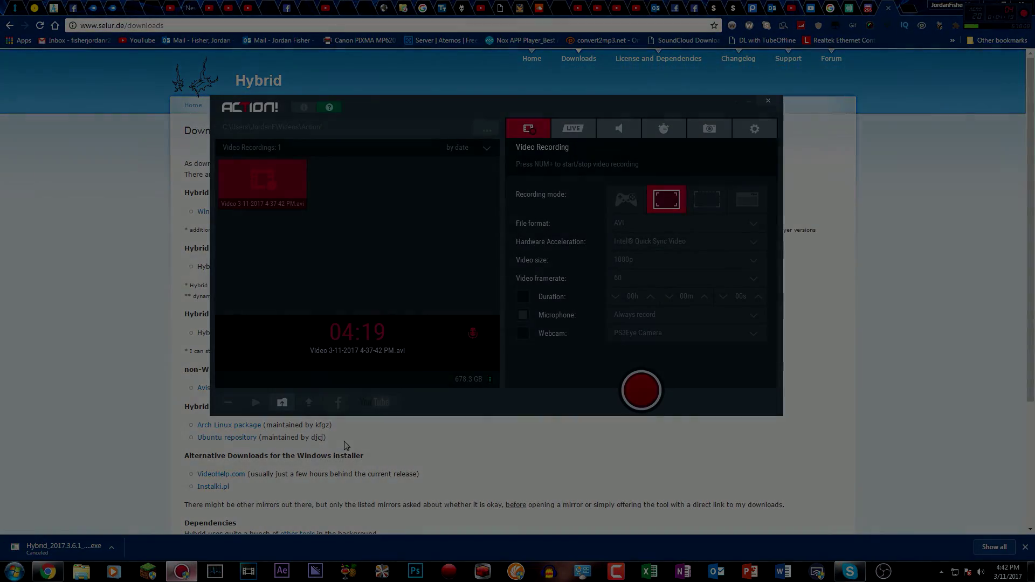